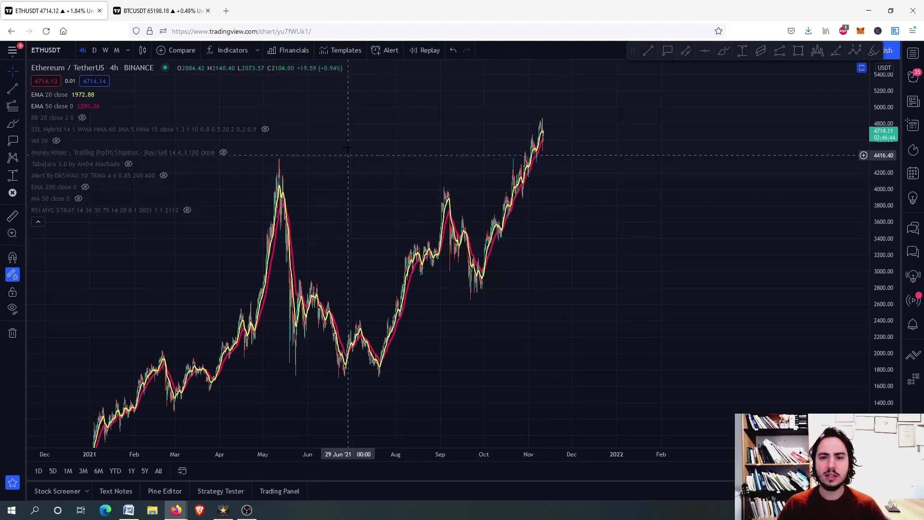
Pan and rescale the ETHUSDT chart to show 2021 from its start through September
{"action": "scroll", "coordinate": [481, 149], "scroll_direction": "up", "scroll_amount": 4}
{"action": "scroll", "coordinate": [505, 144], "scroll_direction": "up", "scroll_amount": 5}
{"action": "left_click_drag", "start_coordinate": [707, 124], "coordinate": [557, 324]}
{"action": "scroll", "coordinate": [470, 272], "scroll_direction": "down", "scroll_amount": 3}
{"action": "left_click_drag", "start_coordinate": [897, 312], "coordinate": [896, 255]}
{"action": "scroll", "coordinate": [455, 219], "scroll_direction": "up", "scroll_amount": 3}
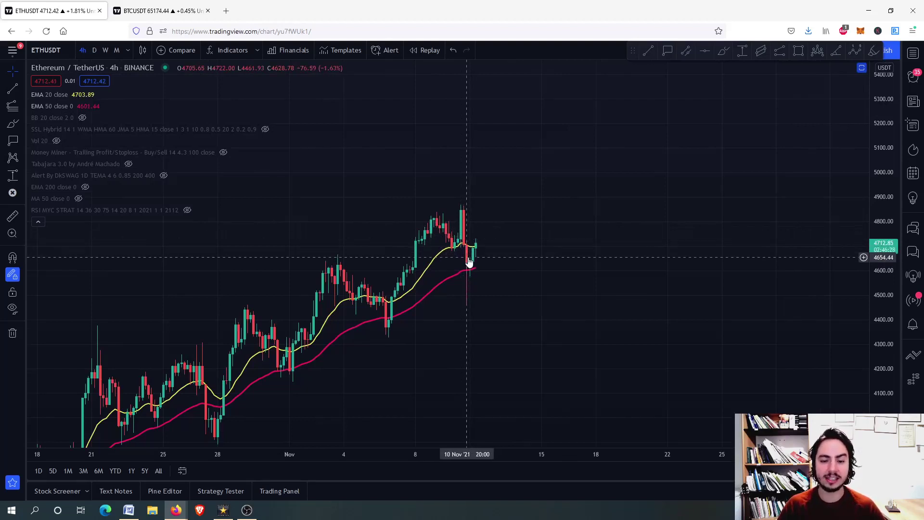
{"action": "scroll", "coordinate": [470, 262], "scroll_direction": "down", "scroll_amount": 2}
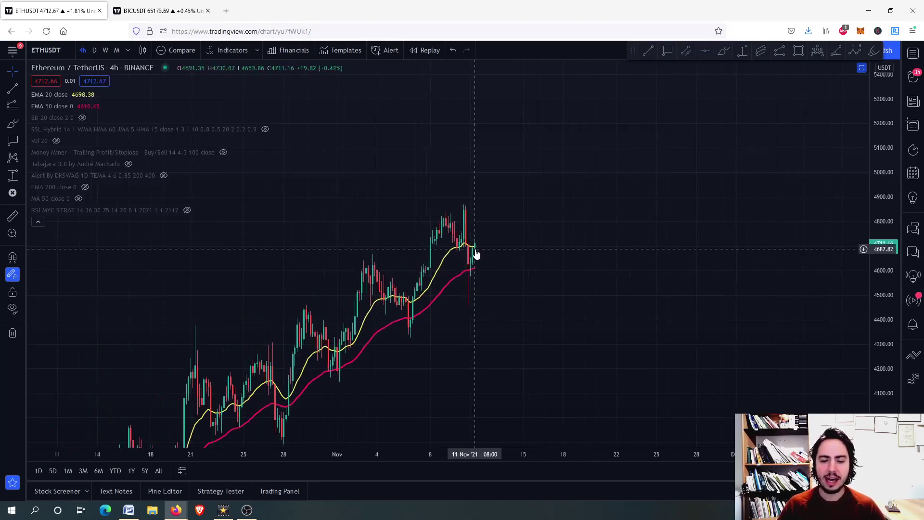
{"action": "scroll", "coordinate": [474, 256], "scroll_direction": "up", "scroll_amount": 2}
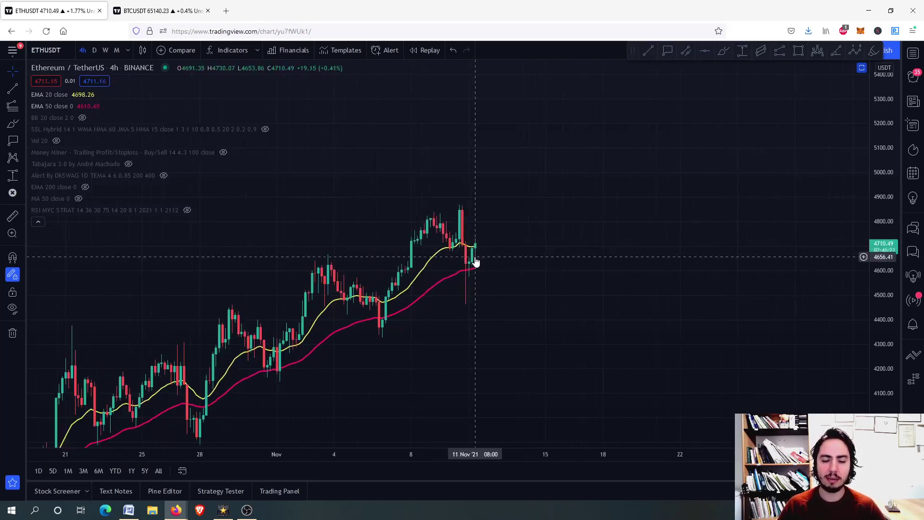
{"action": "scroll", "coordinate": [476, 262], "scroll_direction": "down", "scroll_amount": 2}
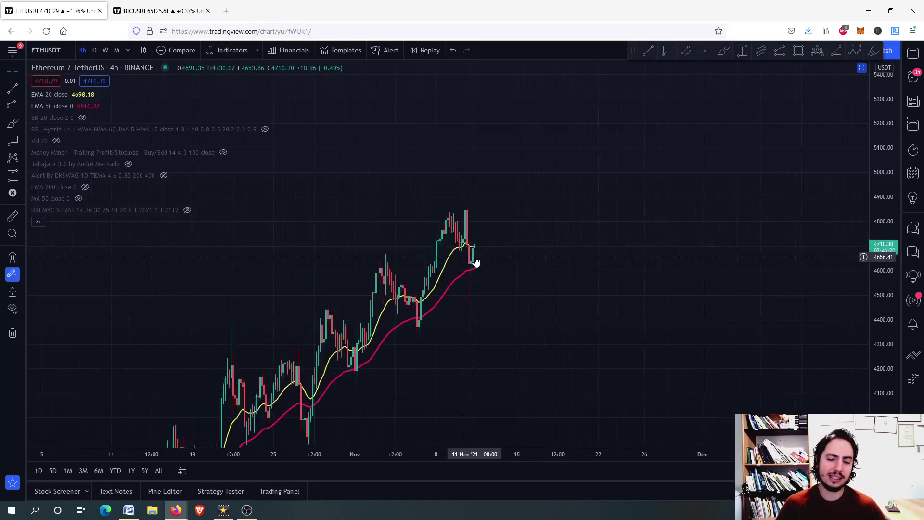
{"action": "scroll", "coordinate": [475, 262], "scroll_direction": "down", "scroll_amount": 3}
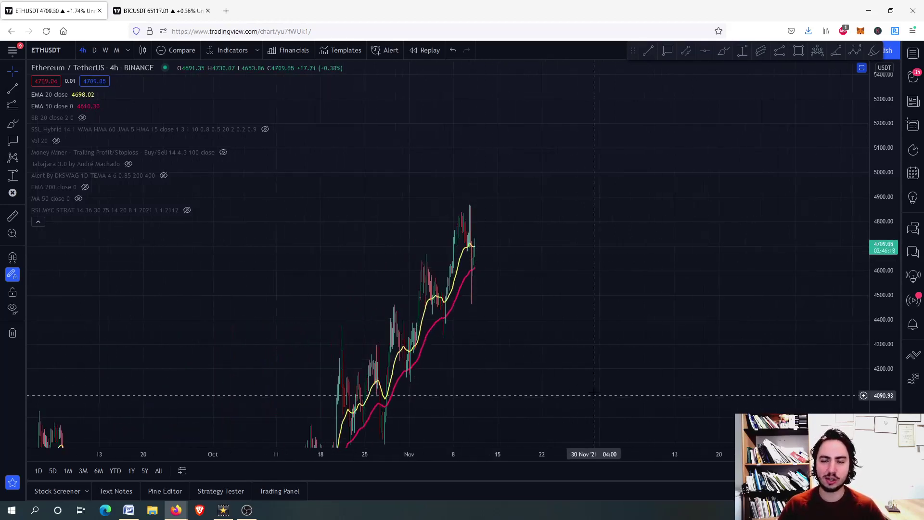
{"action": "left_click_drag", "start_coordinate": [594, 388], "coordinate": [597, 236]}
{"action": "scroll", "coordinate": [474, 308], "scroll_direction": "down", "scroll_amount": 3}
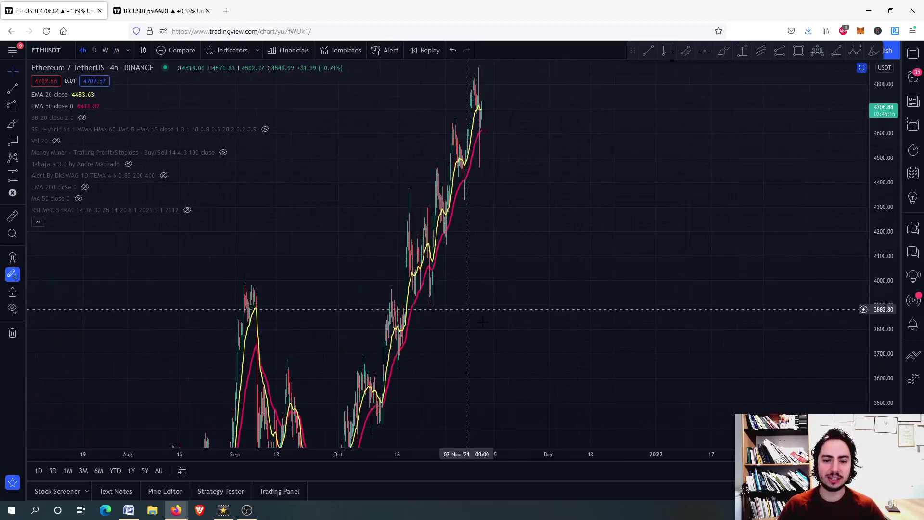
{"action": "left_click_drag", "start_coordinate": [883, 312], "coordinate": [883, 375]}
{"action": "left_click_drag", "start_coordinate": [524, 324], "coordinate": [580, 281]}
{"action": "scroll", "coordinate": [654, 238], "scroll_direction": "down", "scroll_amount": 2}
{"action": "left_click_drag", "start_coordinate": [348, 281], "coordinate": [444, 268]}
{"action": "left_click_drag", "start_coordinate": [884, 197], "coordinate": [883, 251]}
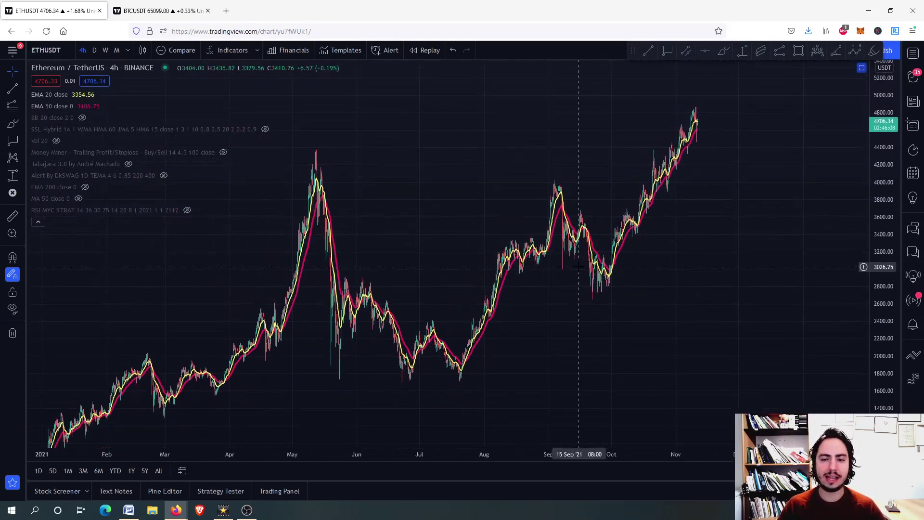
{"action": "scroll", "coordinate": [569, 260], "scroll_direction": "down", "scroll_amount": 3}
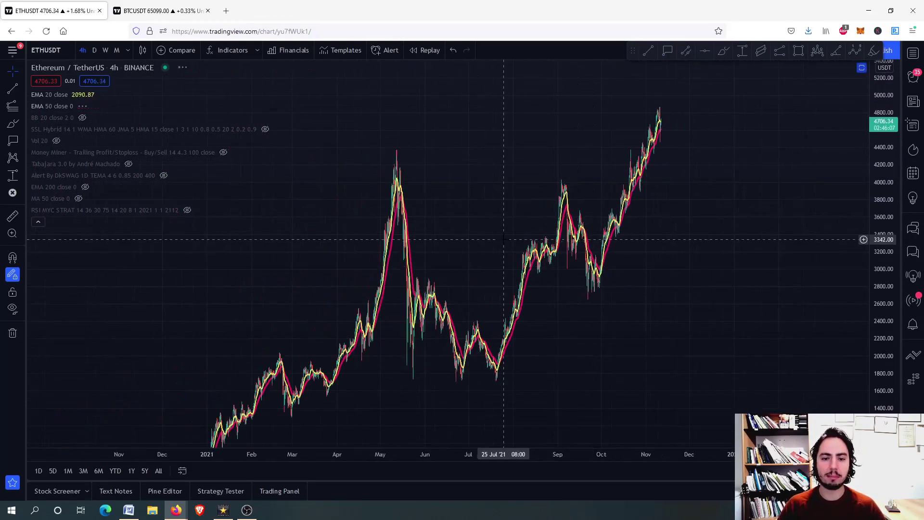
Draw a Fibonacci retracement from the 4372.34 May high to the 1702.32 July low
{"action": "left_click", "coordinate": [23, 107]}
{"action": "left_click", "coordinate": [72, 107]}
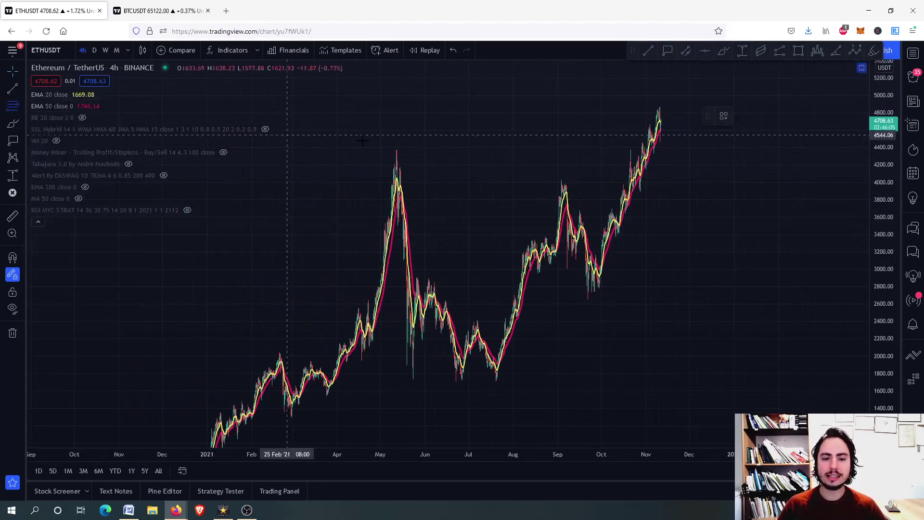
{"action": "left_click", "coordinate": [423, 149]}
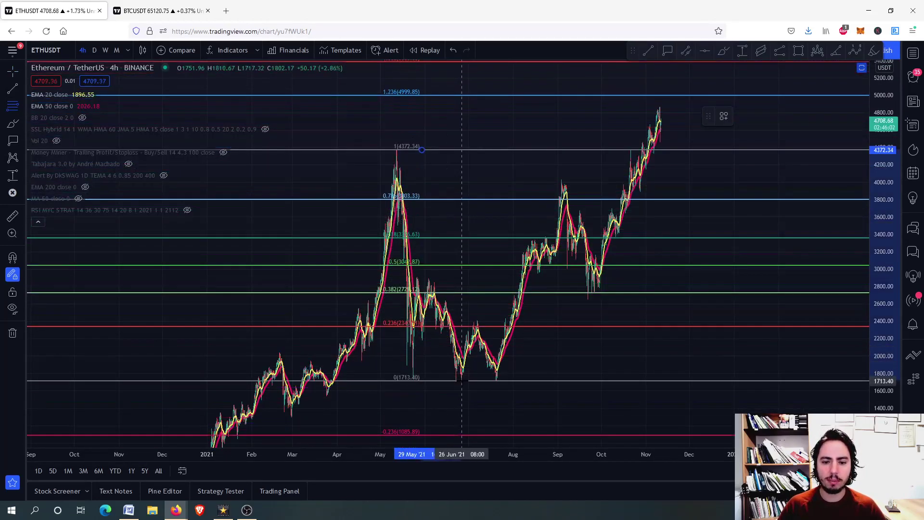
{"action": "left_click", "coordinate": [468, 381]}
Add a 5014.92 price label near the retracement's 1.236 level
{"action": "mouse_move", "coordinate": [552, 364]}
{"action": "left_mouse_down"}
{"action": "mouse_move", "coordinate": [447, 402]}
{"action": "mouse_move", "coordinate": [435, 418]}
{"action": "left_mouse_up"}
{"action": "scroll", "coordinate": [579, 153], "scroll_direction": "up", "scroll_amount": 3}
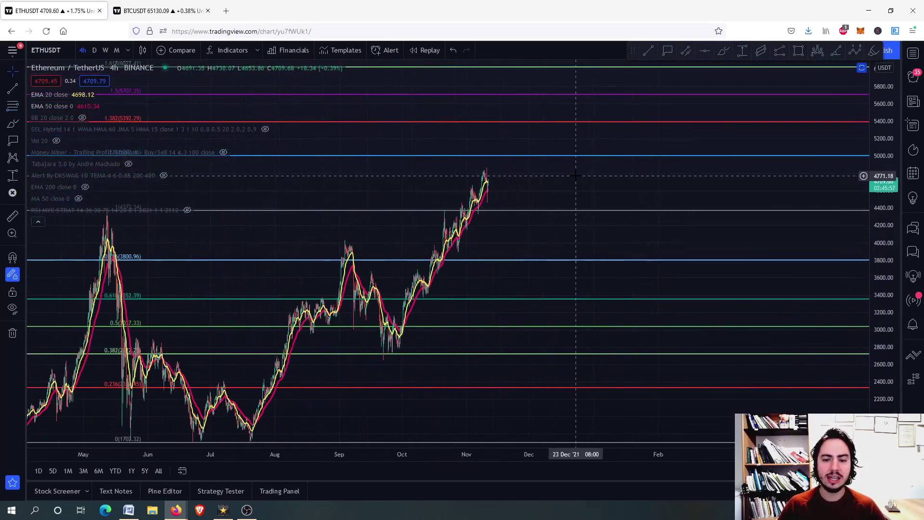
{"action": "left_click", "coordinate": [668, 50]}
{"action": "left_click", "coordinate": [559, 155]}
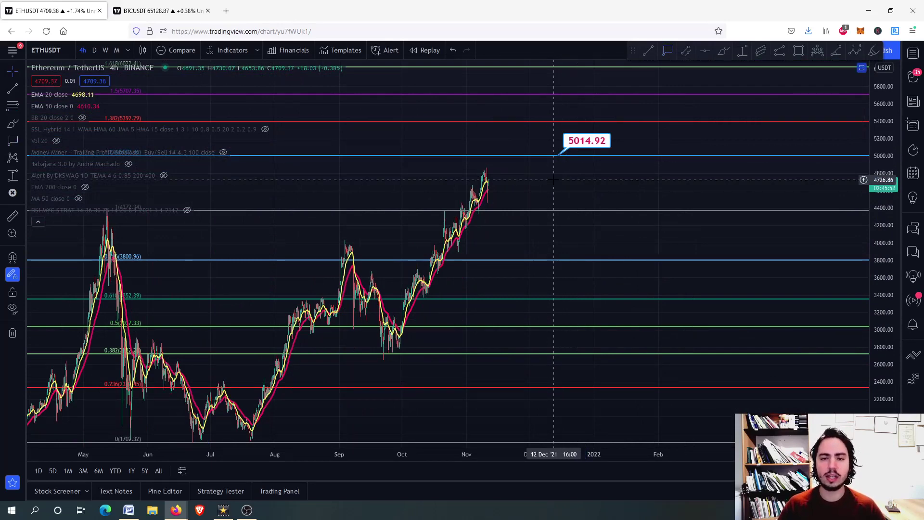
{"action": "scroll", "coordinate": [554, 179], "scroll_direction": "down", "scroll_amount": 2}
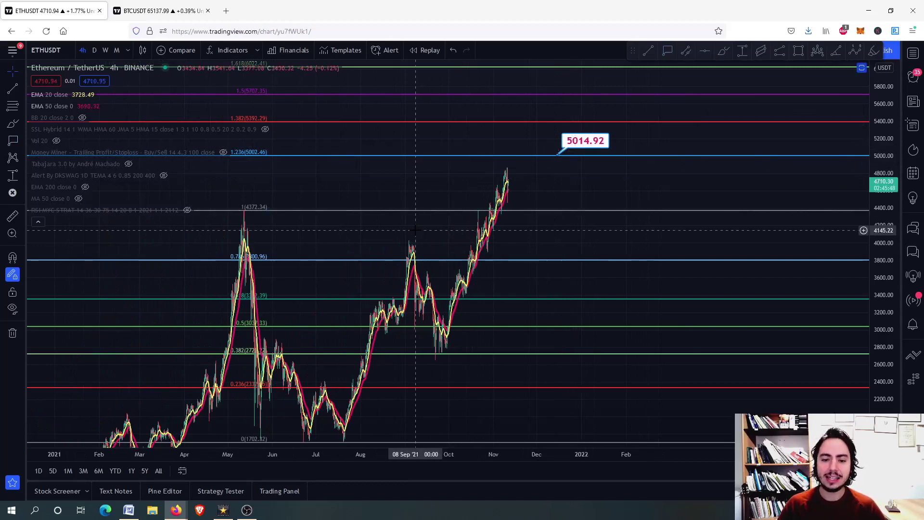
{"action": "scroll", "coordinate": [424, 216], "scroll_direction": "up", "scroll_amount": 2}
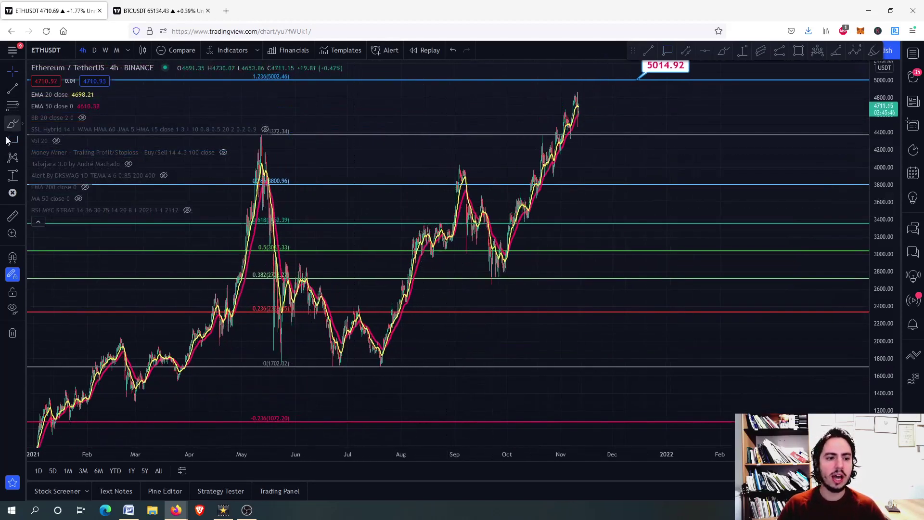
Draw a trend-based Fib extension from the July low to the September peak to the late-September low
{"action": "left_click", "coordinate": [25, 107]}
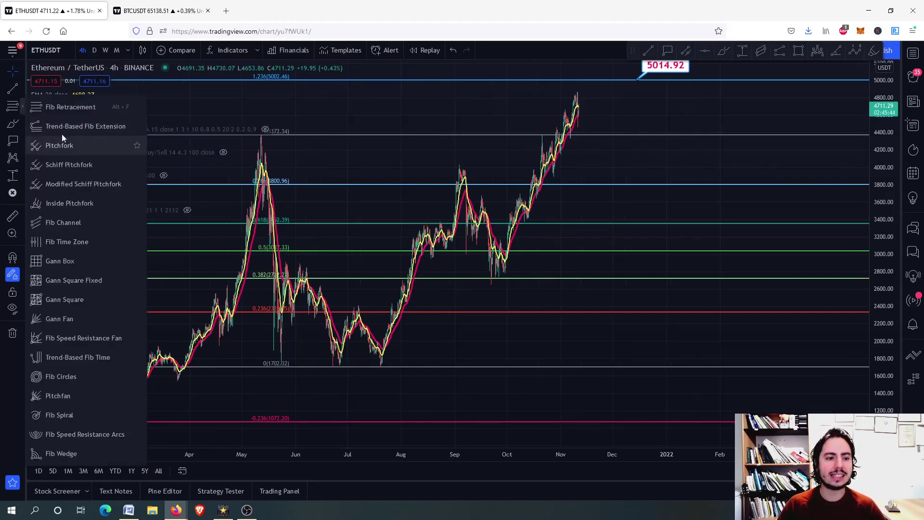
{"action": "left_click", "coordinate": [86, 126]}
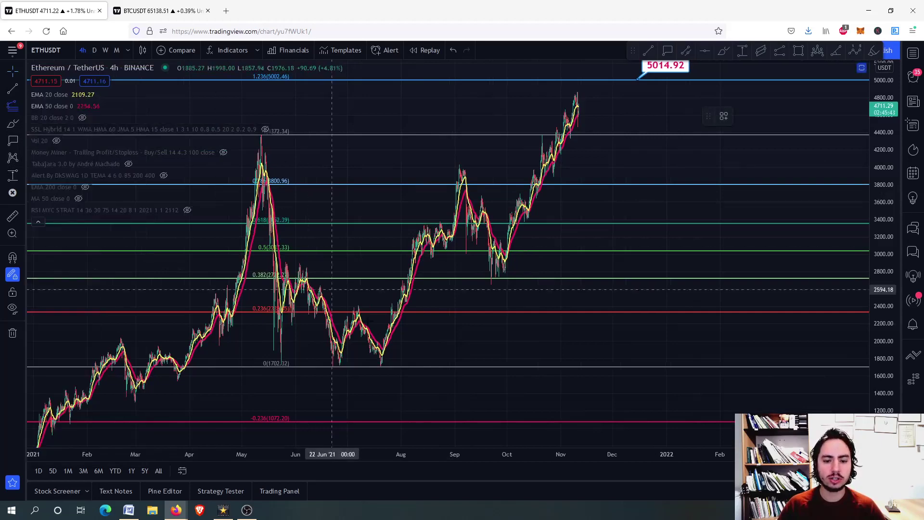
{"action": "left_click", "coordinate": [381, 367]}
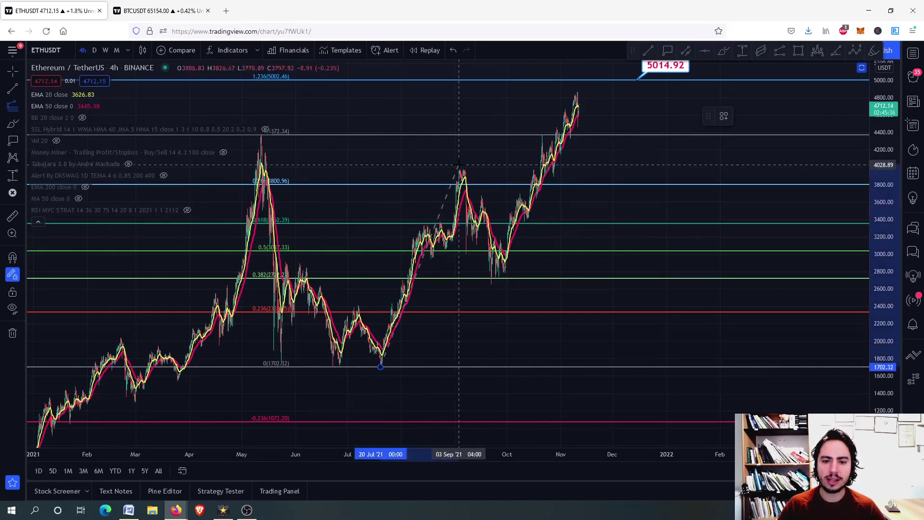
{"action": "left_click", "coordinate": [459, 165]}
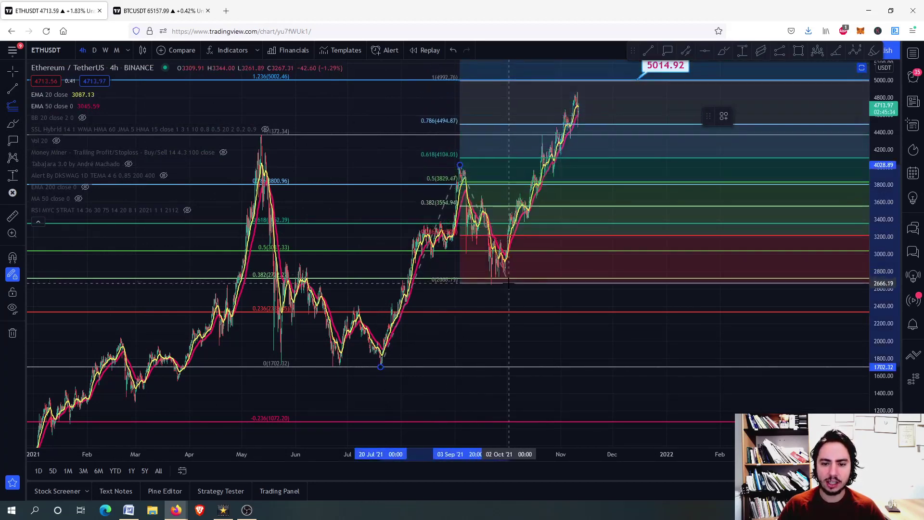
{"action": "left_click", "coordinate": [509, 284]}
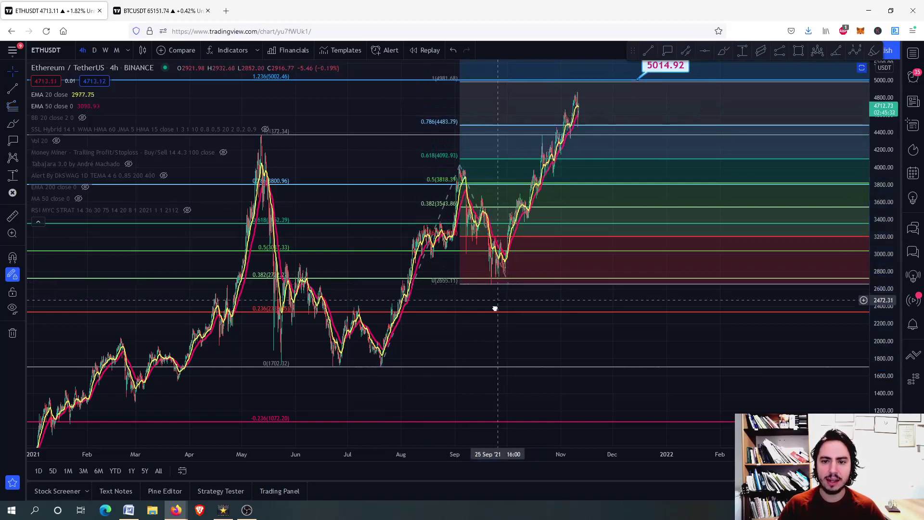
Add price labels at 4998.30 on the 1 level and 6410.86 on the 1.618 level
{"action": "left_click_drag", "start_coordinate": [484, 103], "coordinate": [417, 225]}
{"action": "scroll", "coordinate": [418, 225], "scroll_direction": "up", "scroll_amount": 2}
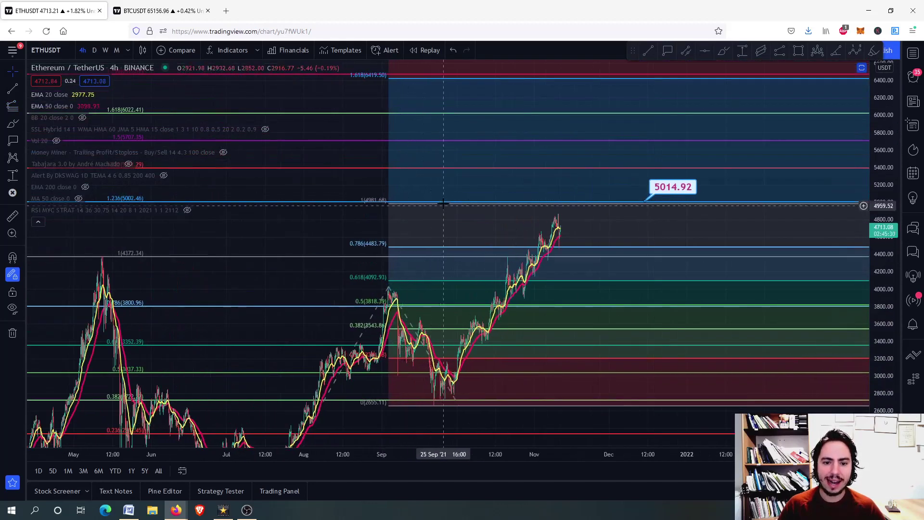
{"action": "left_click", "coordinate": [667, 50]}
{"action": "left_click", "coordinate": [590, 202]}
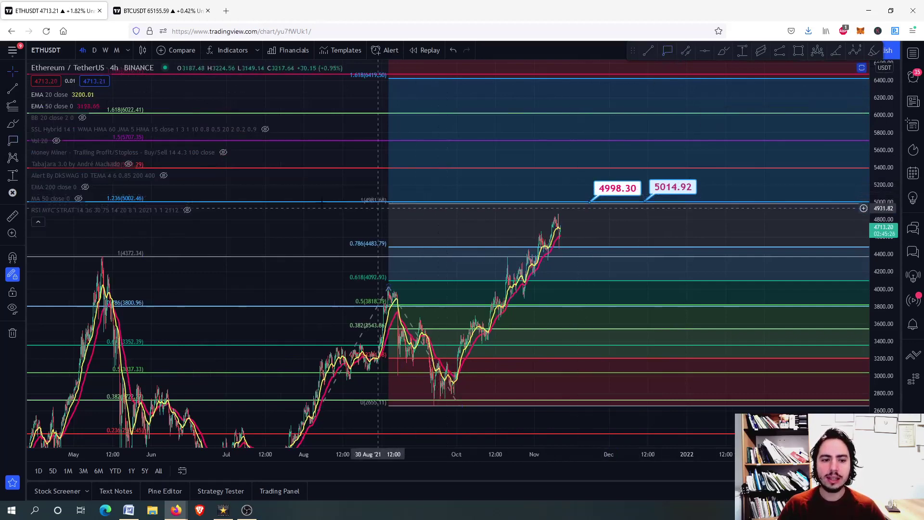
{"action": "left_click_drag", "start_coordinate": [286, 248], "coordinate": [254, 259]}
{"action": "scroll", "coordinate": [332, 244], "scroll_direction": "down", "scroll_amount": 2}
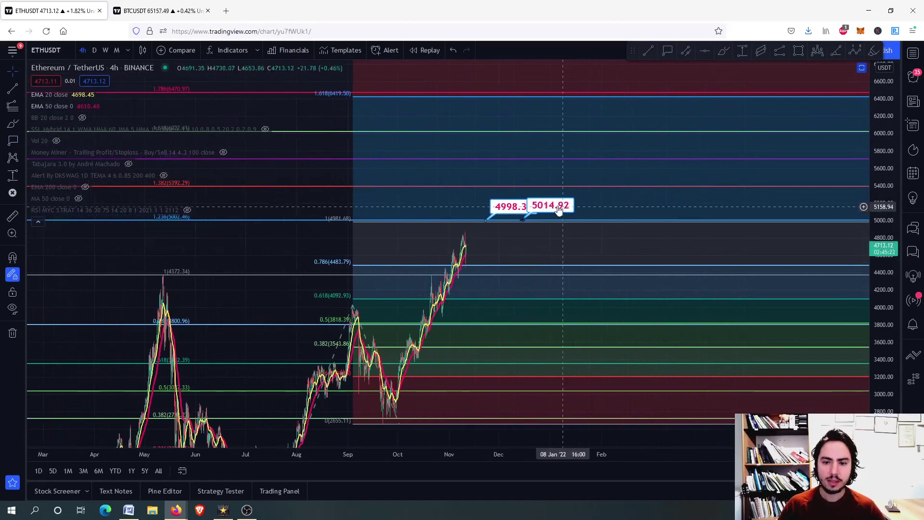
{"action": "left_click_drag", "start_coordinate": [319, 116], "coordinate": [236, 169]}
{"action": "left_click", "coordinate": [521, 262]}
{"action": "left_click_drag", "start_coordinate": [548, 230], "coordinate": [448, 128]}
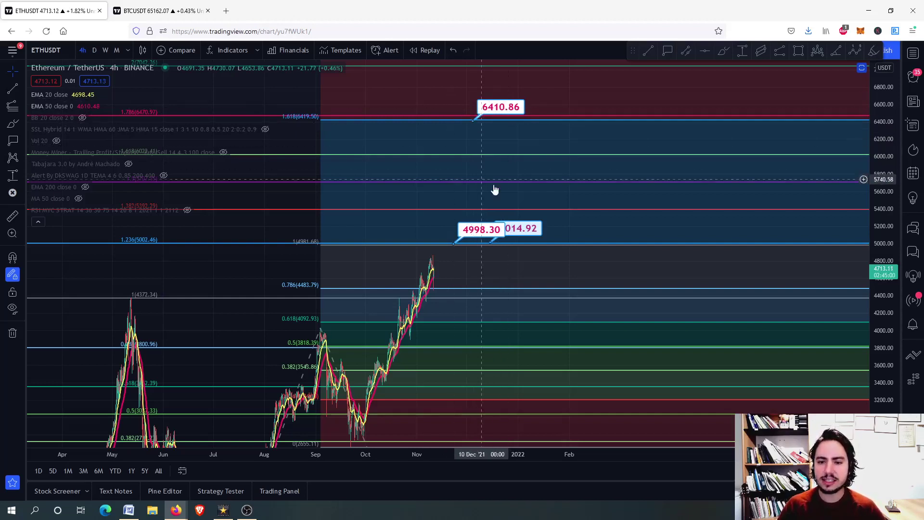
Try maximizing the RSI and CCI panes, then show only the Fisher 9 pane, zoomed in
{"action": "double_click", "coordinate": [470, 272]}
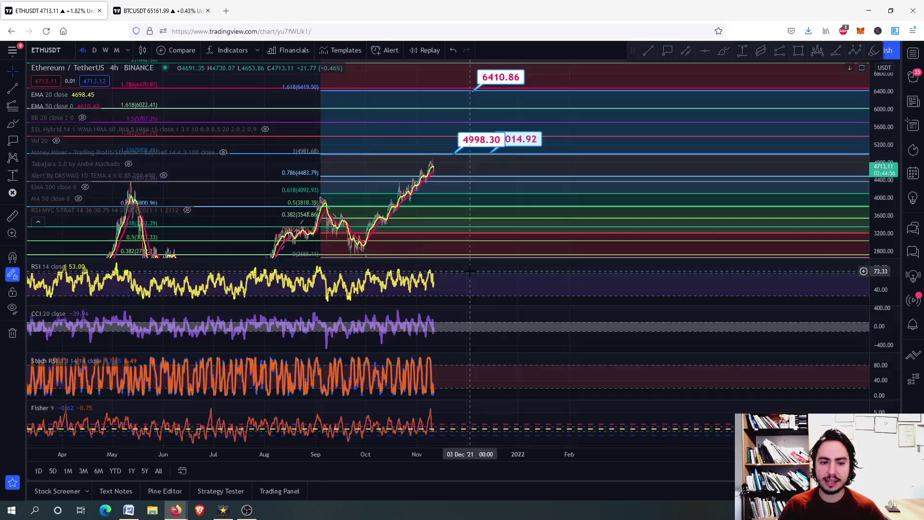
{"action": "double_click", "coordinate": [450, 271]}
{"action": "scroll", "coordinate": [454, 301], "scroll_direction": "up", "scroll_amount": 5}
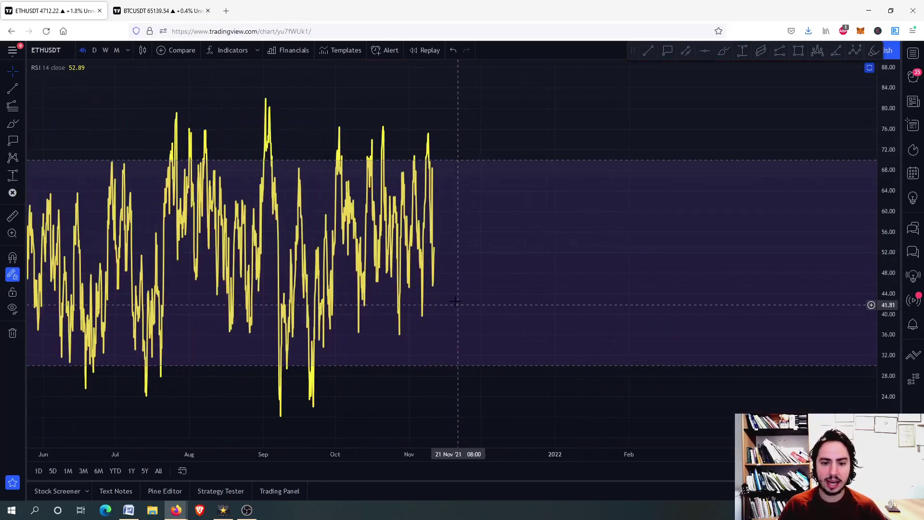
{"action": "scroll", "coordinate": [429, 290], "scroll_direction": "up", "scroll_amount": 2}
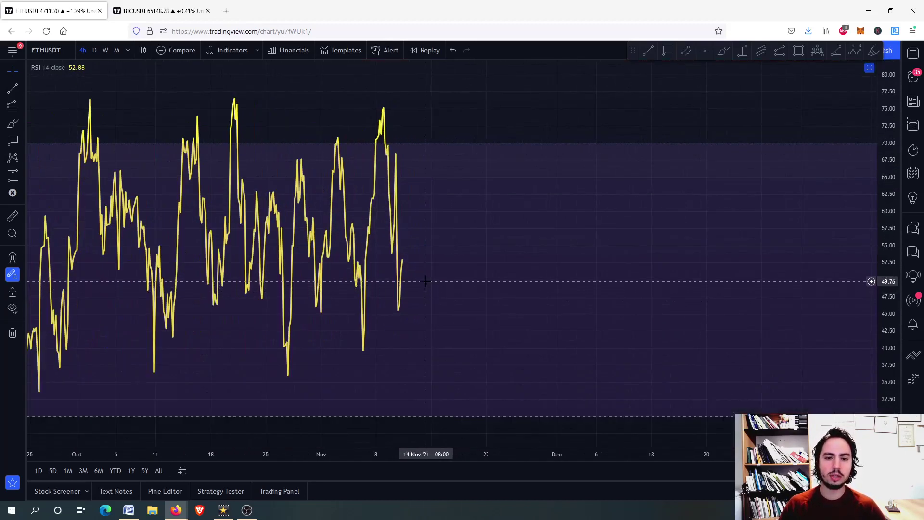
{"action": "scroll", "coordinate": [407, 289], "scroll_direction": "up", "scroll_amount": 2}
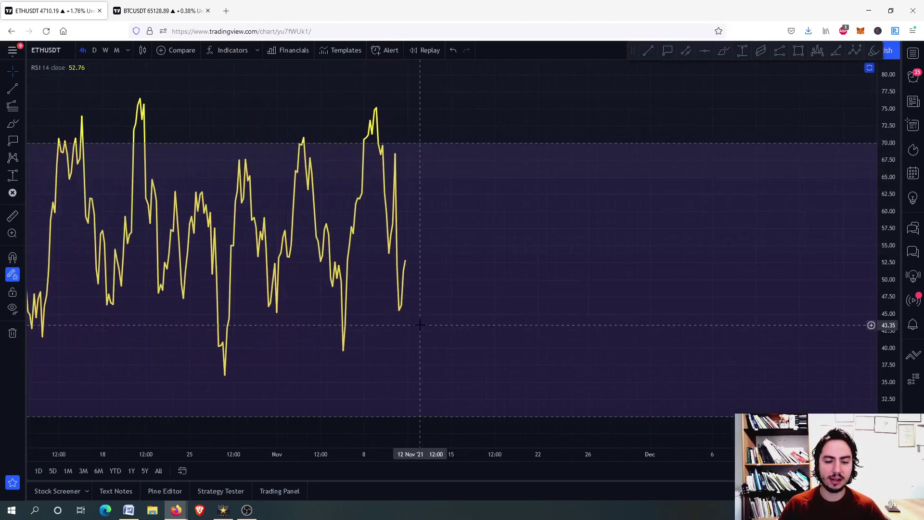
{"action": "double_click", "coordinate": [478, 309]}
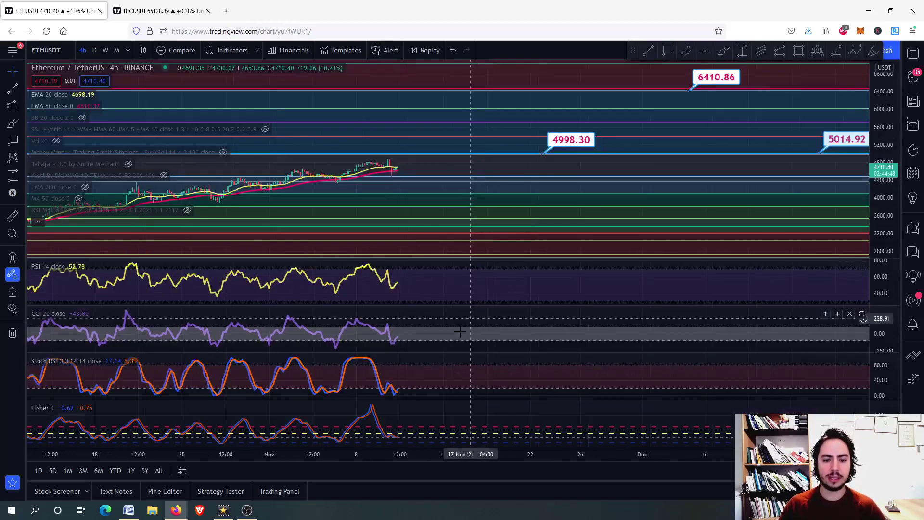
{"action": "double_click", "coordinate": [451, 332]}
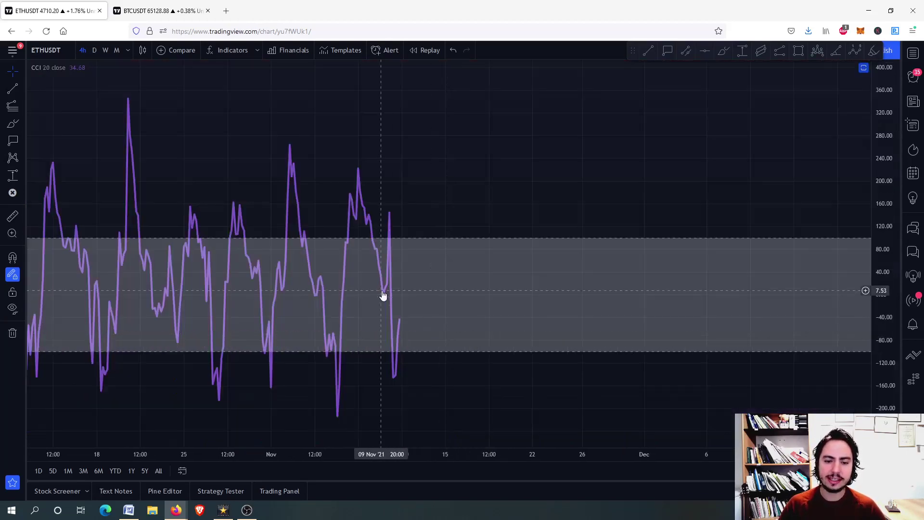
{"action": "scroll", "coordinate": [396, 361], "scroll_direction": "up", "scroll_amount": 2}
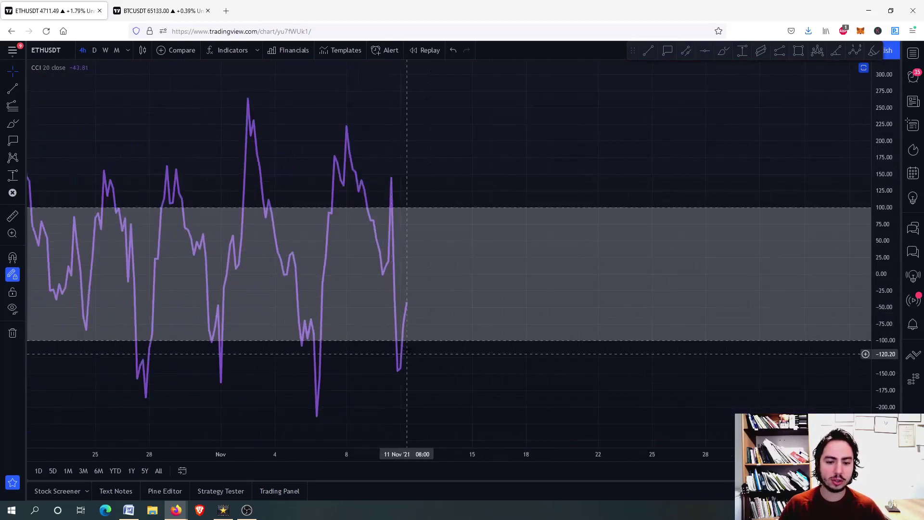
{"action": "double_click", "coordinate": [465, 310]}
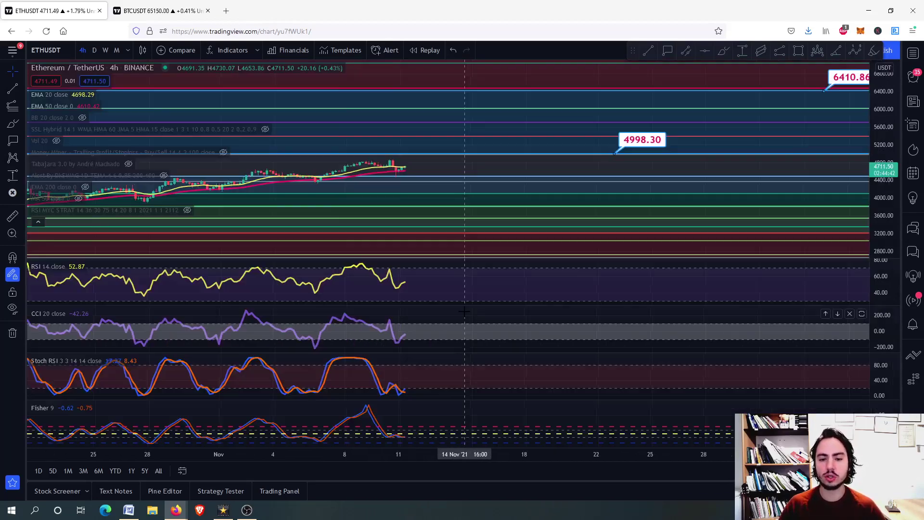
{"action": "double_click", "coordinate": [438, 418]}
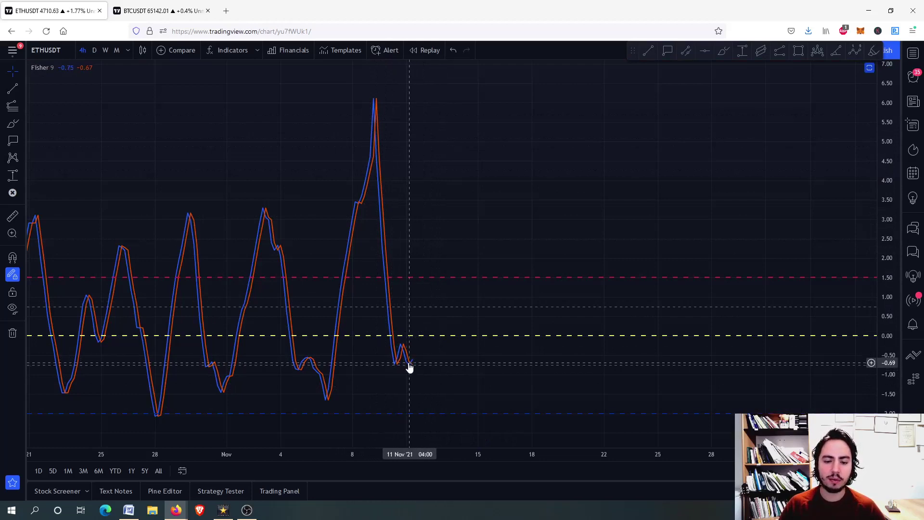
{"action": "scroll", "coordinate": [412, 367], "scroll_direction": "up", "scroll_amount": 3}
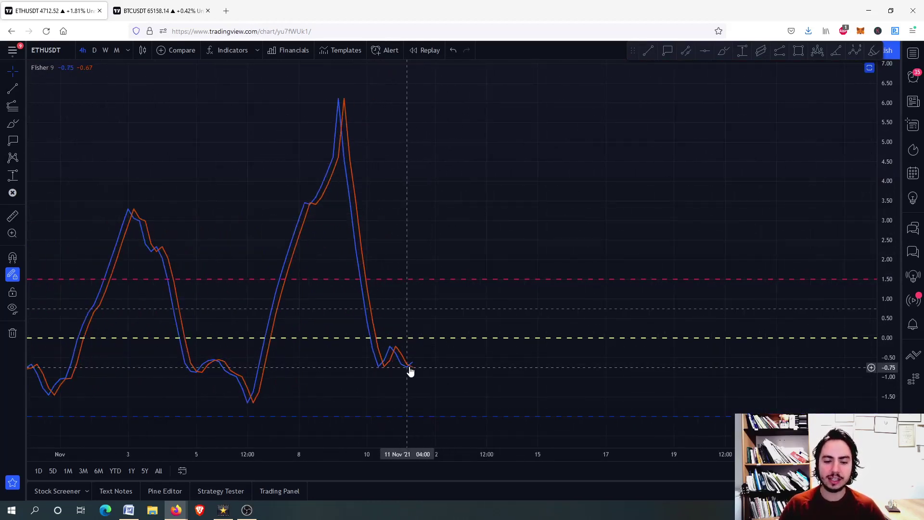
Switch to the BTCUSDT chart and zoom out to show earlier price history
{"action": "left_click", "coordinate": [176, 6]}
{"action": "scroll", "coordinate": [460, 180], "scroll_direction": "down", "scroll_amount": 5}
{"action": "scroll", "coordinate": [880, 310], "scroll_direction": "down", "scroll_amount": 2}
{"action": "scroll", "coordinate": [880, 311], "scroll_direction": "down", "scroll_amount": 3}
{"action": "mouse_move", "coordinate": [522, 269]}
{"action": "left_mouse_down"}
{"action": "mouse_move", "coordinate": [644, 188]}
{"action": "mouse_move", "coordinate": [642, 215]}
{"action": "left_mouse_up"}
Place a 73412.92 price label on the 1.236 Fibonacci line
{"action": "left_click", "coordinate": [686, 57]}
{"action": "left_click", "coordinate": [618, 127]}
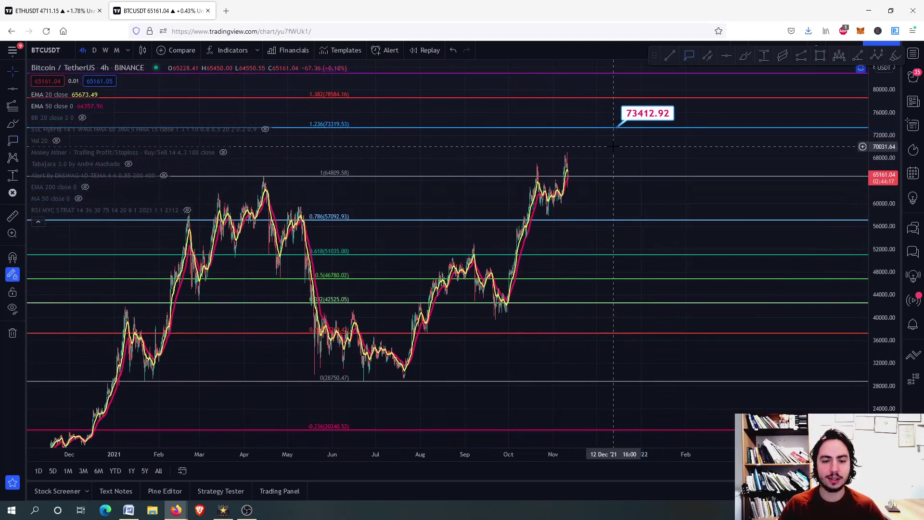
{"action": "left_click", "coordinate": [11, 111]}
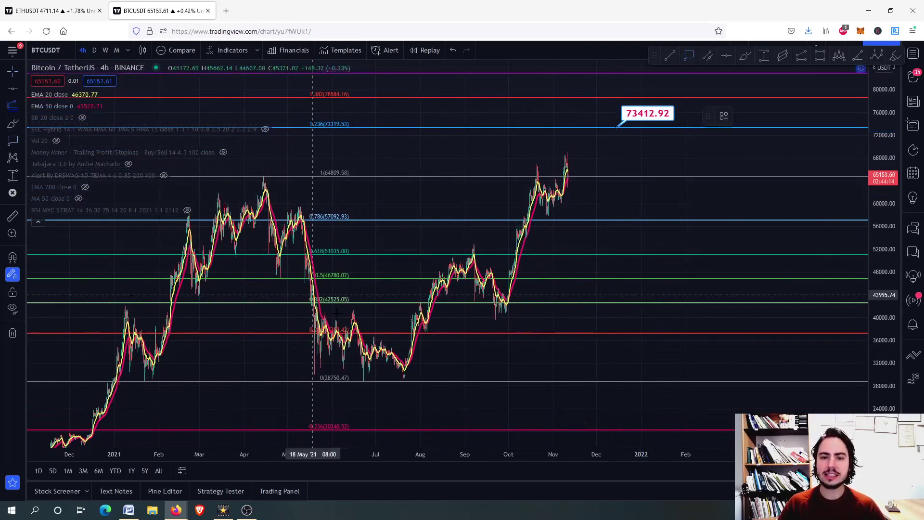
Draw a Fib extension from the June low to the September high to the late-September low, 1.618 at 78801.68
{"action": "left_click", "coordinate": [364, 381]}
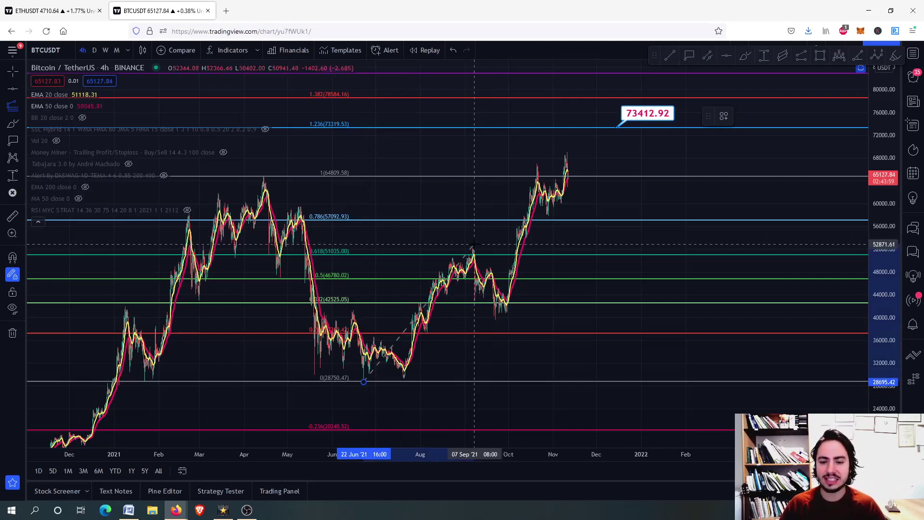
{"action": "left_click", "coordinate": [474, 246]}
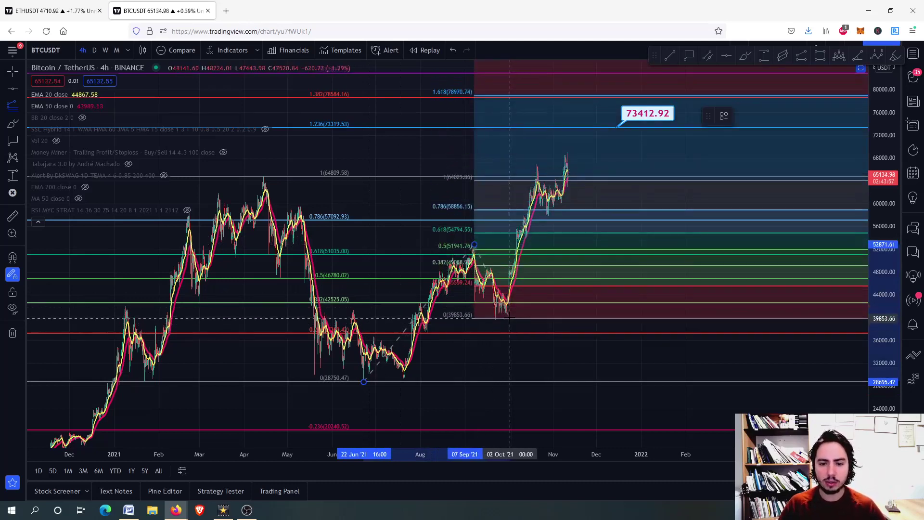
{"action": "left_click", "coordinate": [510, 319]}
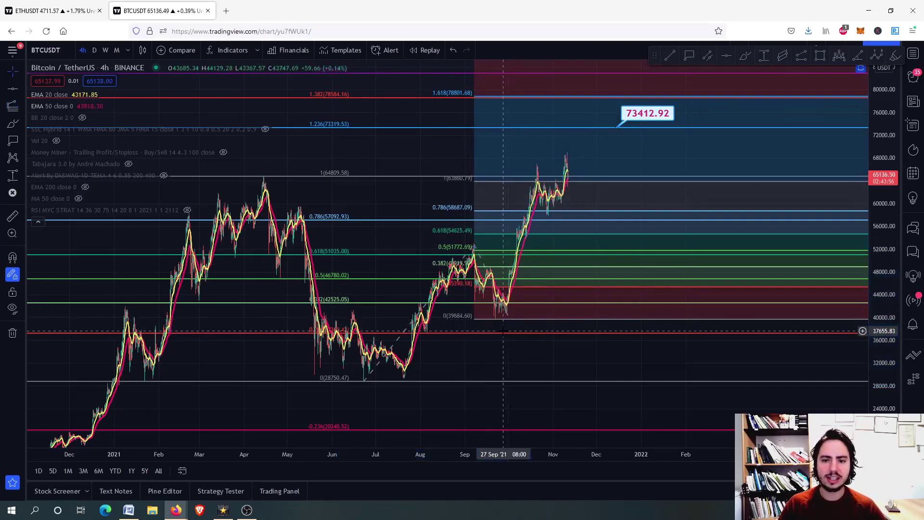
{"action": "left_click_drag", "start_coordinate": [499, 339], "coordinate": [435, 425]}
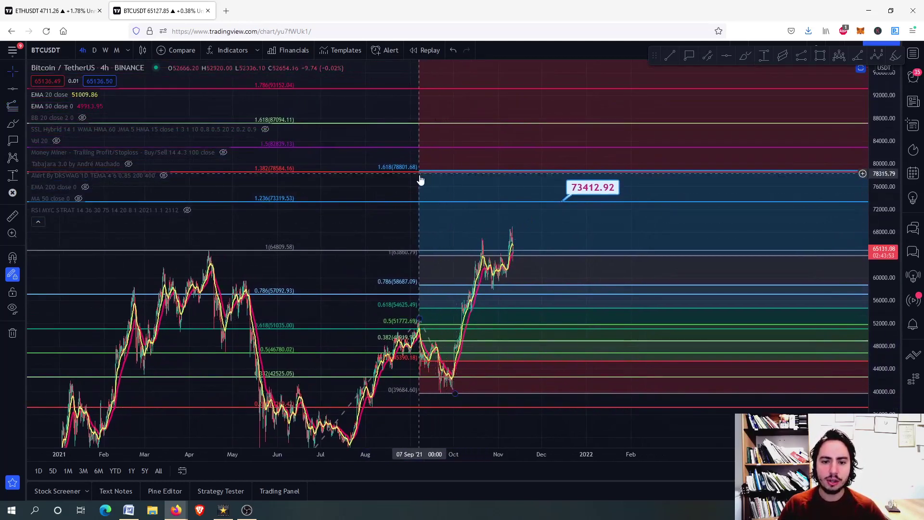
{"action": "left_click_drag", "start_coordinate": [884, 221], "coordinate": [884, 193]}
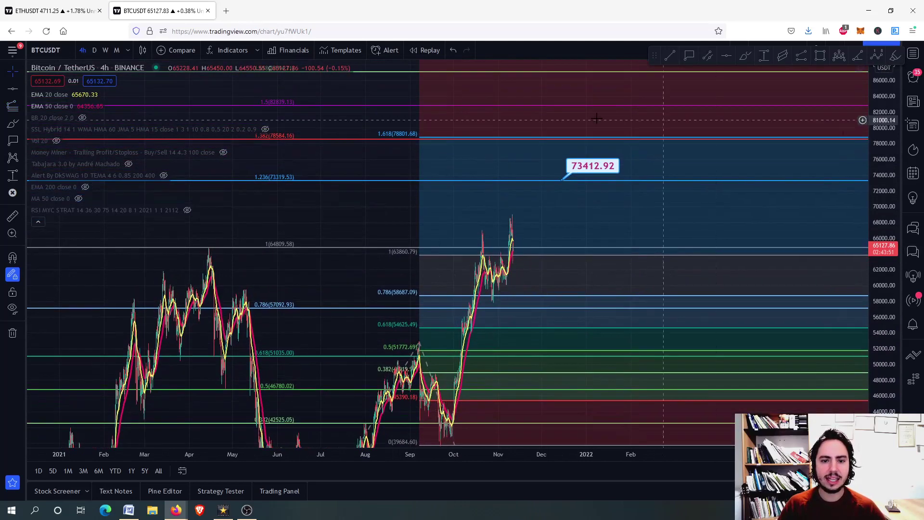
Place a price label snapped to the 1.618 extension level at 78801.47
{"action": "left_click", "coordinate": [690, 57]}
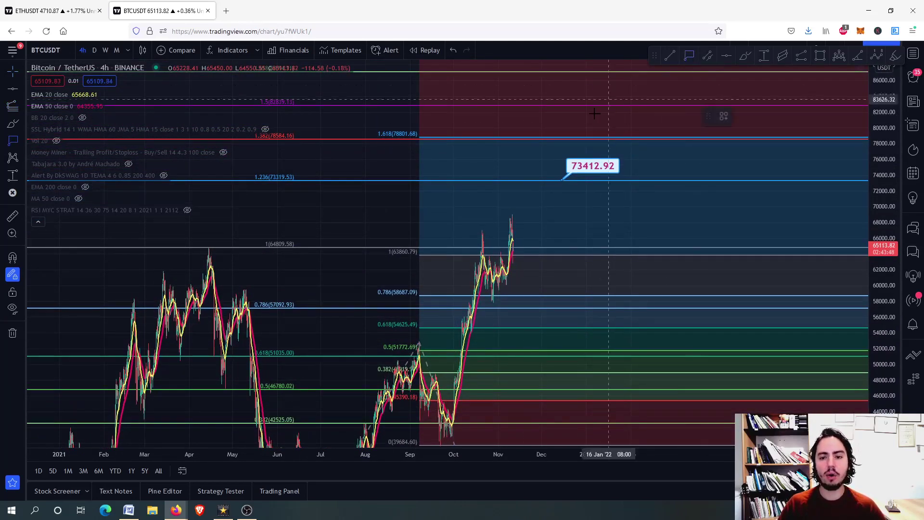
{"action": "left_click", "coordinate": [559, 139]}
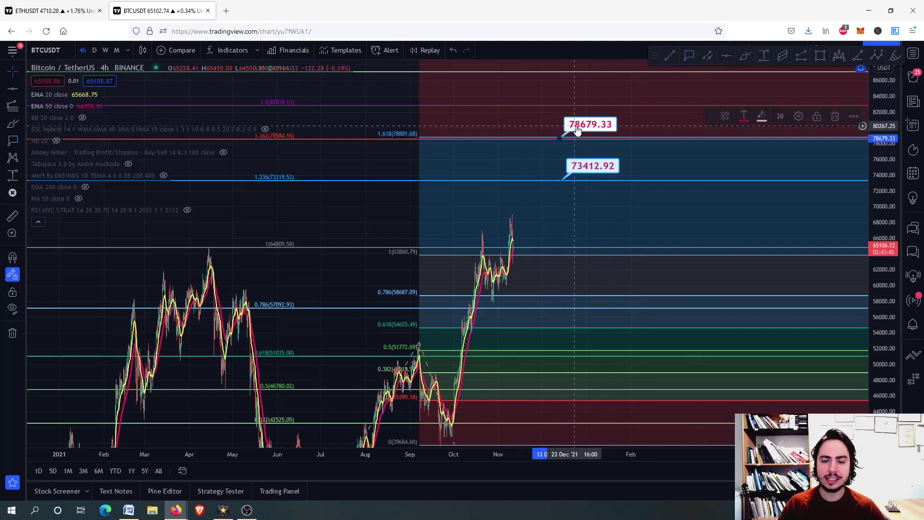
{"action": "left_click_drag", "start_coordinate": [578, 125], "coordinate": [570, 131]}
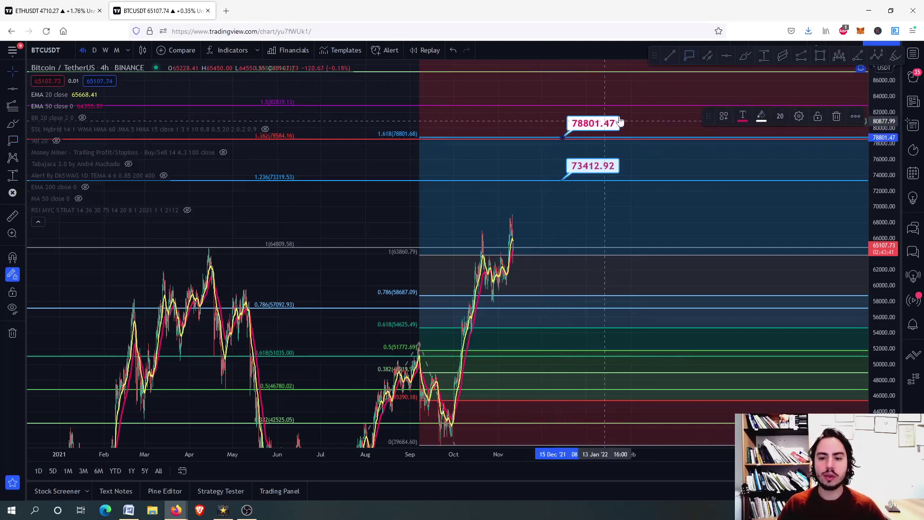
Circle the 78801.47 label with a cyan freehand brush loop
{"action": "left_click", "coordinate": [746, 56]}
{"action": "mouse_move", "coordinate": [635, 118]}
{"action": "left_mouse_down"}
{"action": "mouse_move", "coordinate": [561, 116]}
{"action": "mouse_move", "coordinate": [566, 137]}
{"action": "mouse_move", "coordinate": [643, 140]}
{"action": "mouse_move", "coordinate": [636, 118]}
{"action": "left_mouse_up"}
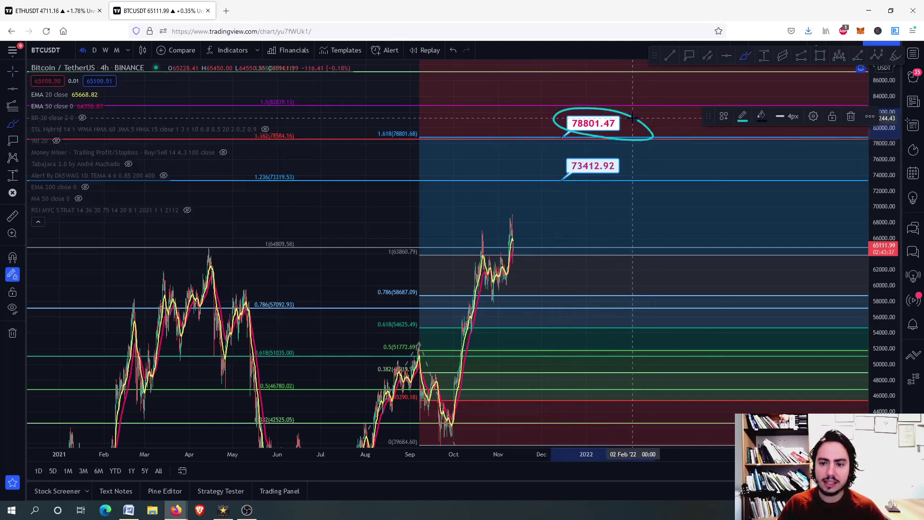
{"action": "mouse_move", "coordinate": [649, 163]}
{"action": "left_mouse_down"}
{"action": "mouse_move", "coordinate": [594, 226]}
{"action": "mouse_move", "coordinate": [582, 260]}
{"action": "mouse_move", "coordinate": [592, 312]}
{"action": "left_mouse_up"}
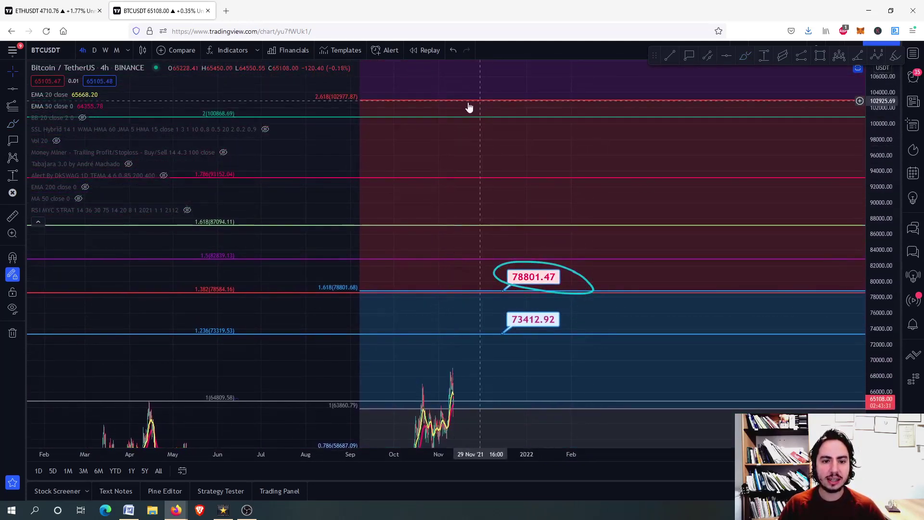
Add price labels at 100910.25 on the 2 level and 103047.84 on the 2.618 level
{"action": "left_click", "coordinate": [690, 55]}
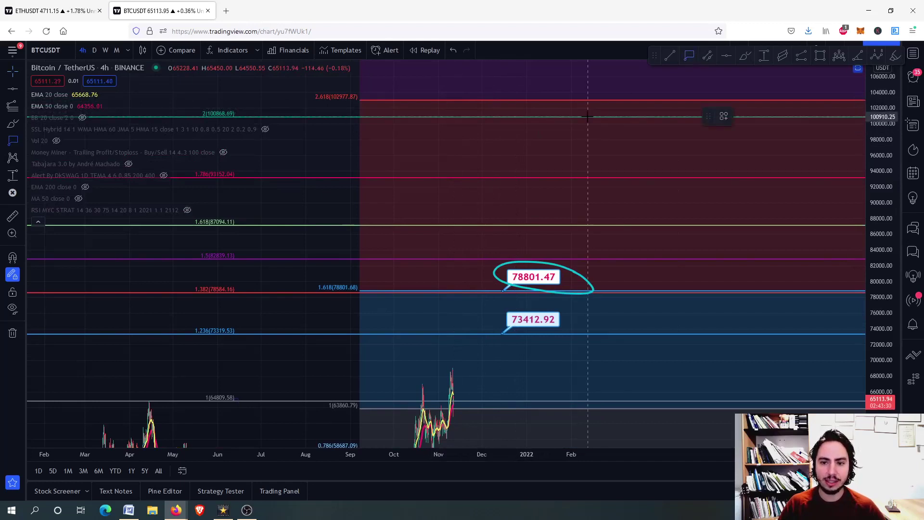
{"action": "left_click", "coordinate": [588, 116]}
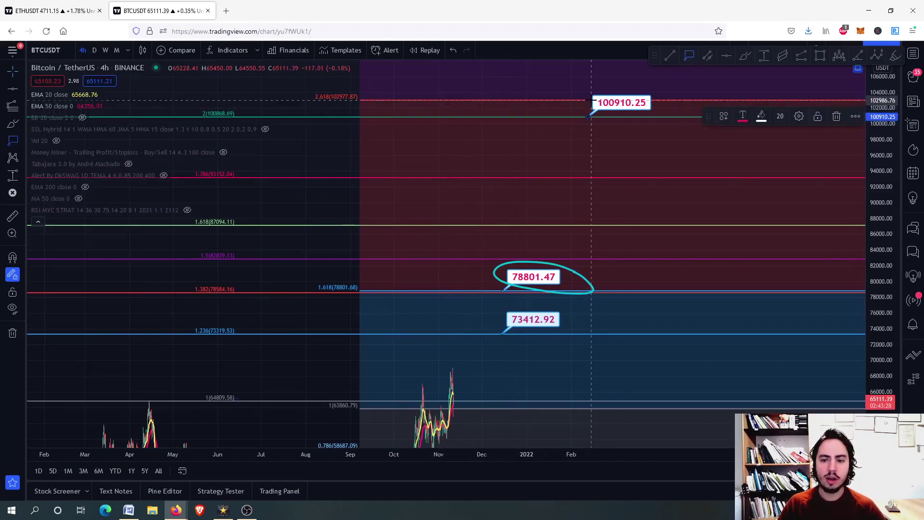
{"action": "left_click", "coordinate": [590, 101]}
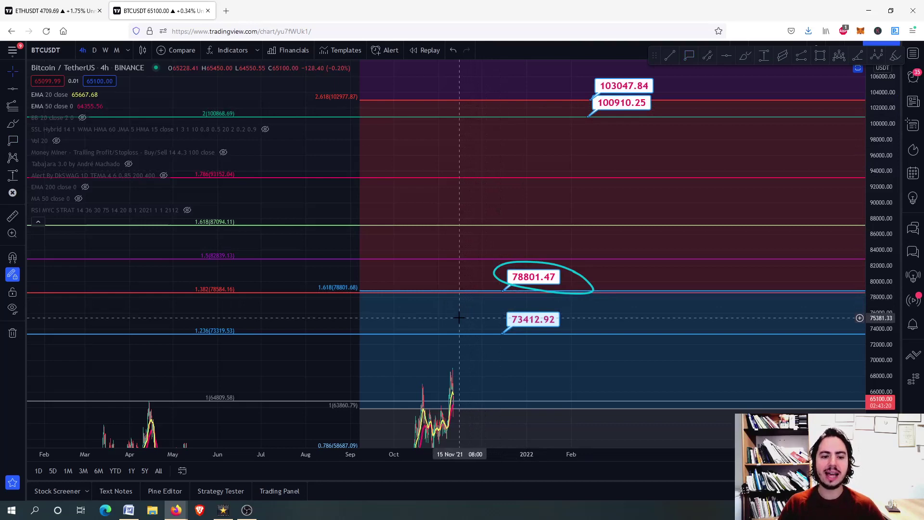
{"action": "left_click_drag", "start_coordinate": [458, 310], "coordinate": [459, 157]}
Refocus the BTCUSDT chart on recent candles and change it to the daily (D) interval
{"action": "scroll", "coordinate": [491, 155], "scroll_direction": "up", "scroll_amount": 3}
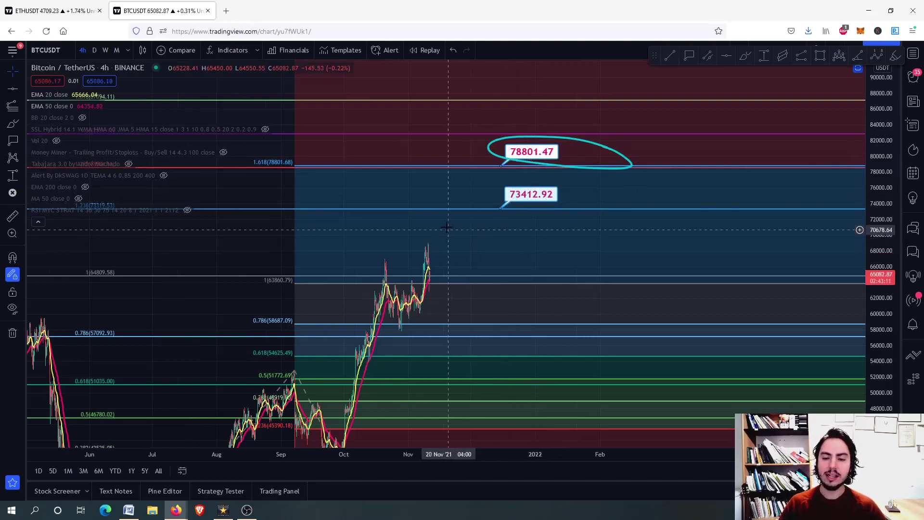
{"action": "scroll", "coordinate": [474, 241], "scroll_direction": "down", "scroll_amount": 2}
{"action": "scroll", "coordinate": [472, 236], "scroll_direction": "up", "scroll_amount": 5}
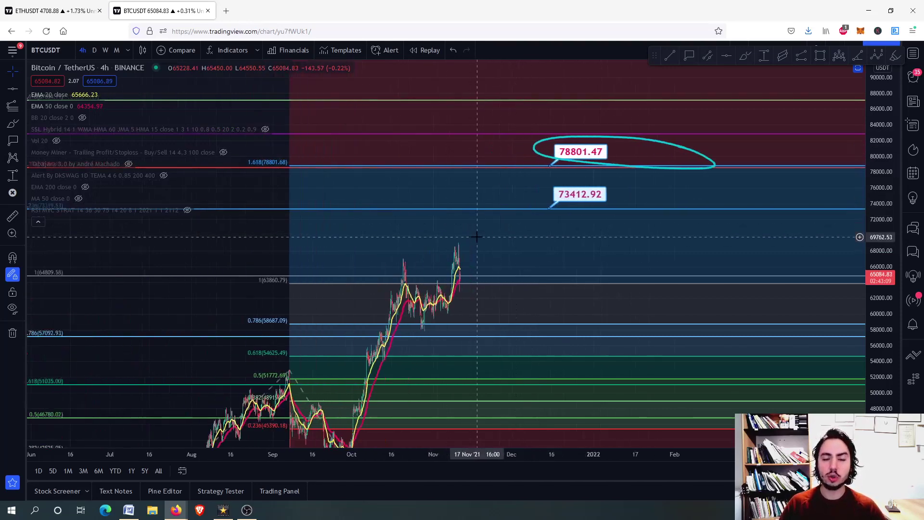
{"action": "left_click_drag", "start_coordinate": [450, 253], "coordinate": [473, 186]}
{"action": "scroll", "coordinate": [419, 188], "scroll_direction": "up", "scroll_amount": 2}
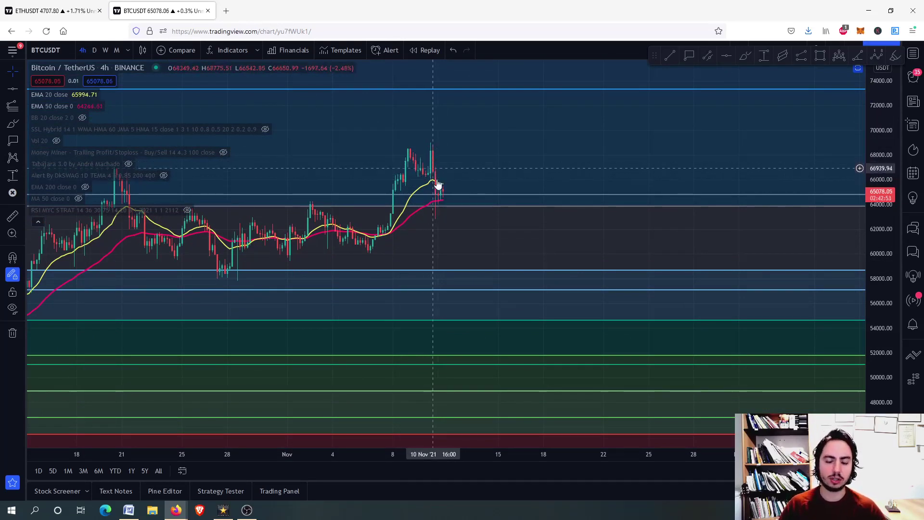
{"action": "scroll", "coordinate": [439, 200], "scroll_direction": "up", "scroll_amount": 2}
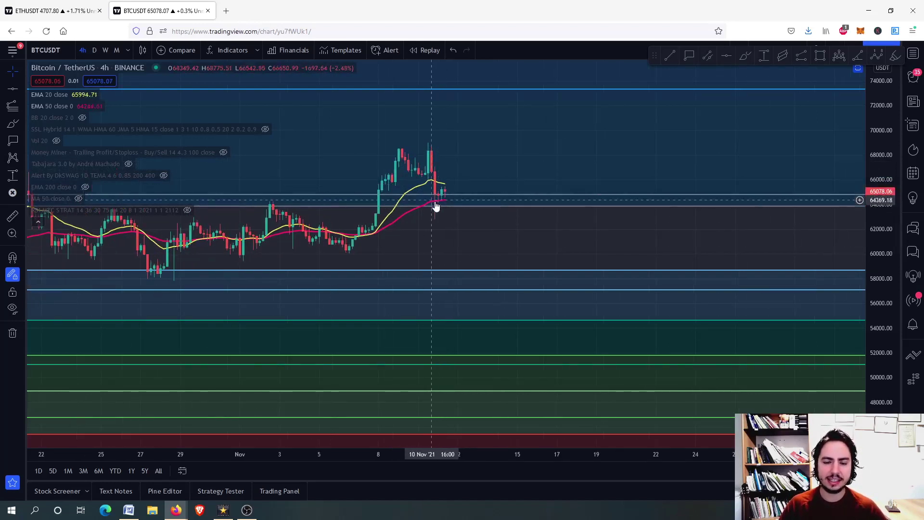
{"action": "scroll", "coordinate": [469, 182], "scroll_direction": "down", "scroll_amount": 4}
{"action": "left_click", "coordinate": [95, 50]}
{"action": "scroll", "coordinate": [446, 188], "scroll_direction": "up", "scroll_amount": 1}
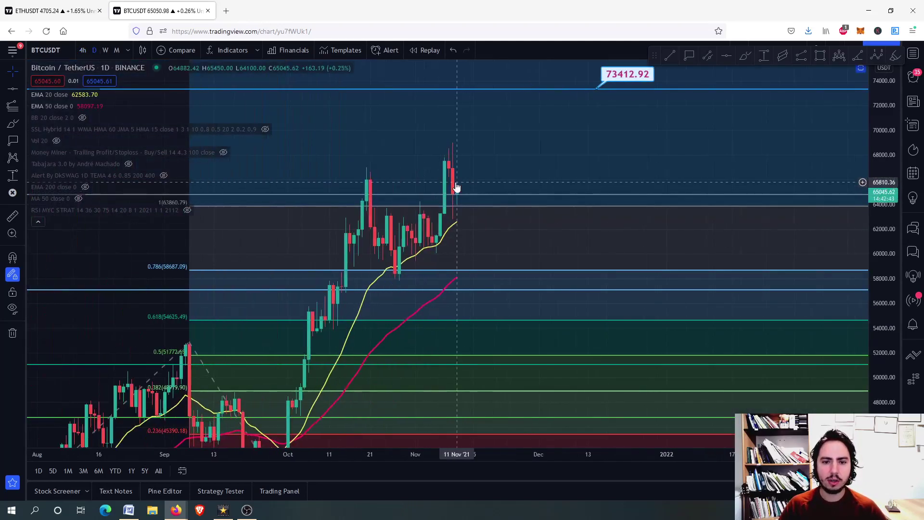
{"action": "double_click", "coordinate": [498, 172]}
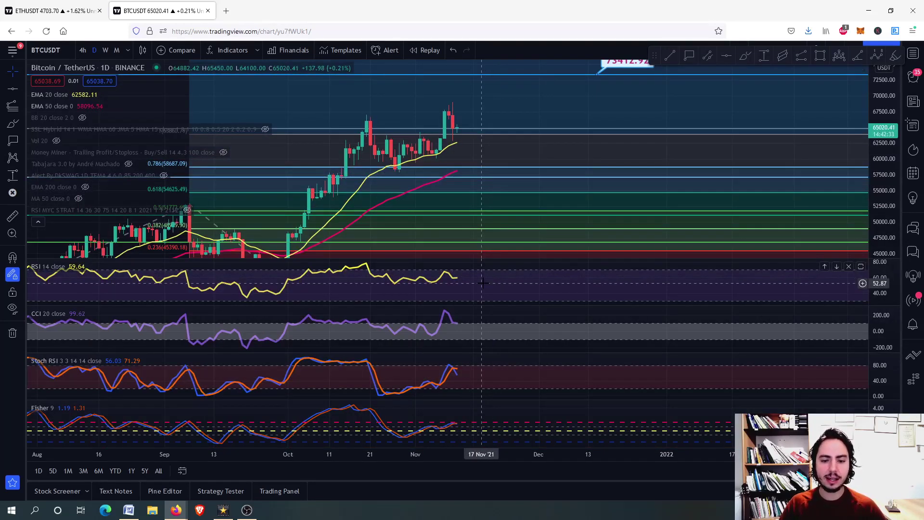
{"action": "double_click", "coordinate": [469, 224]}
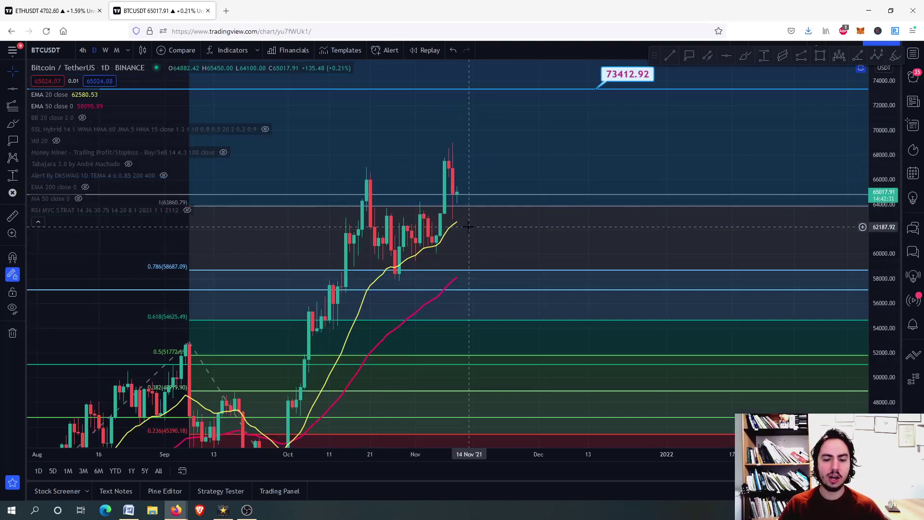
{"action": "scroll", "coordinate": [469, 225], "scroll_direction": "down", "scroll_amount": 2}
{"action": "scroll", "coordinate": [469, 226], "scroll_direction": "up", "scroll_amount": 4}
{"action": "scroll", "coordinate": [469, 225], "scroll_direction": "up", "scroll_amount": 1}
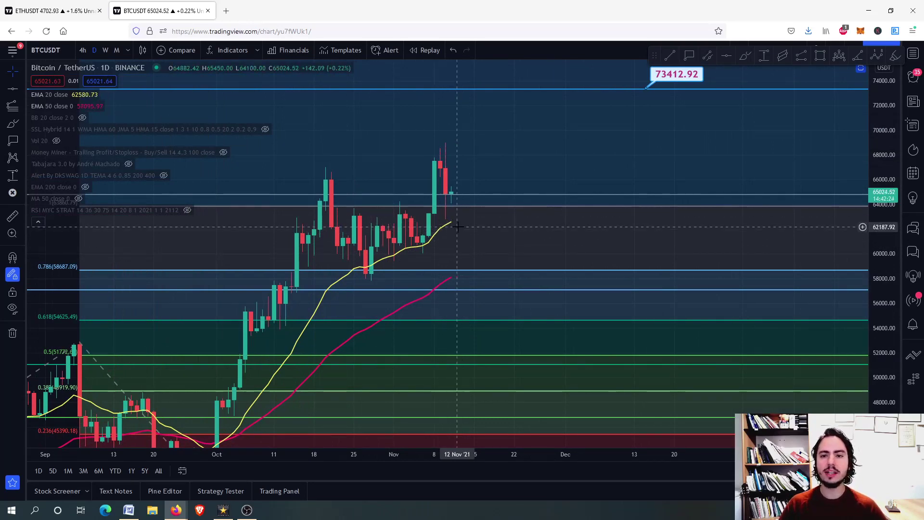
{"action": "scroll", "coordinate": [458, 226], "scroll_direction": "down", "scroll_amount": 1}
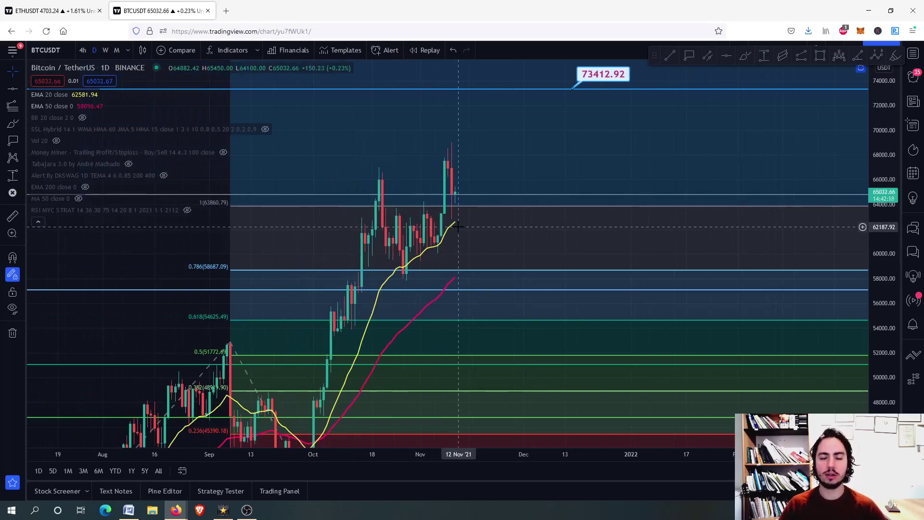
{"action": "scroll", "coordinate": [454, 227], "scroll_direction": "down", "scroll_amount": 3}
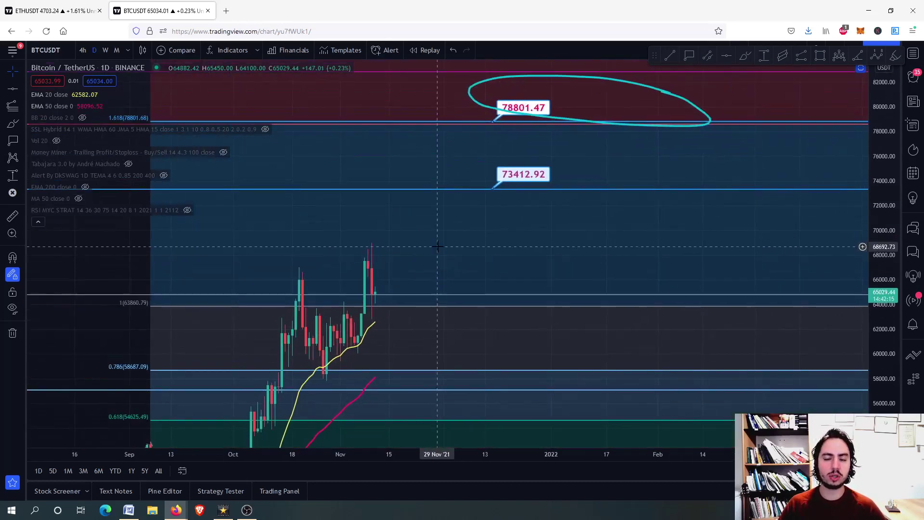